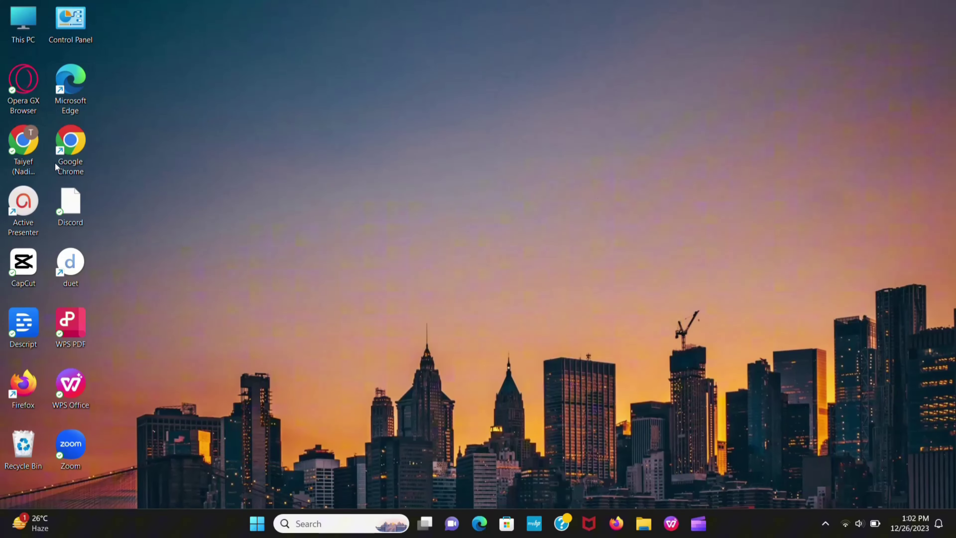
- Launch Chrome, search Google for 'Bard', and open the Bard chat page from the results
double_click(80, 158)
click(507, 274)
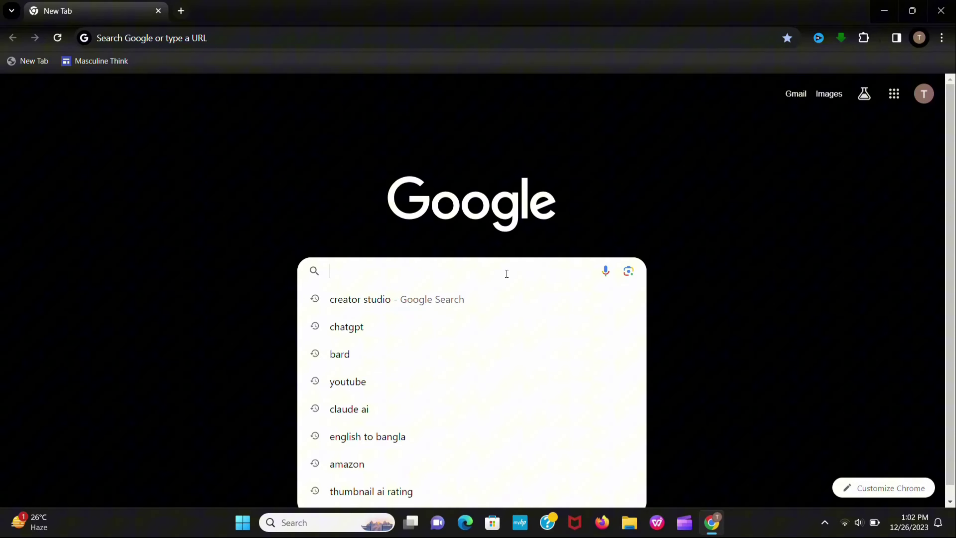
text(Bard)
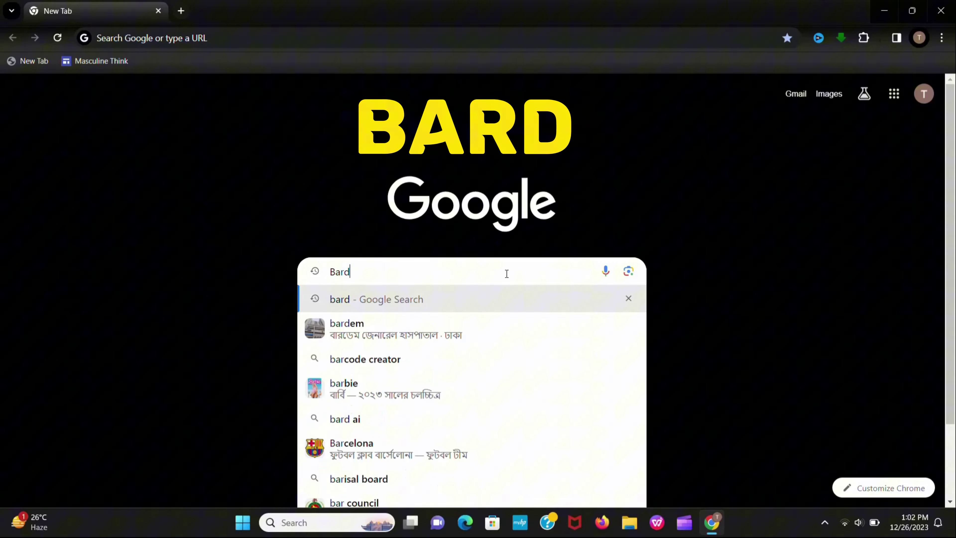
key(Return)
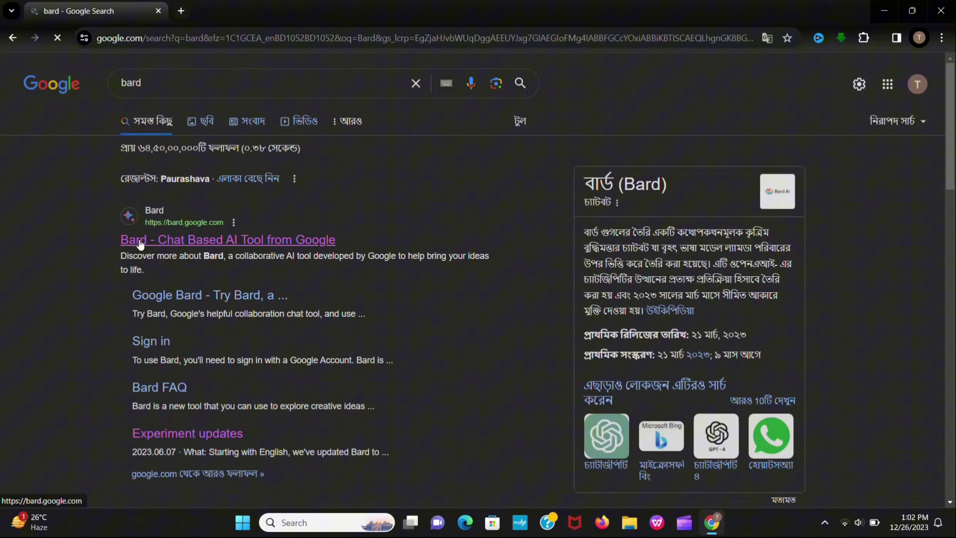
click(146, 239)
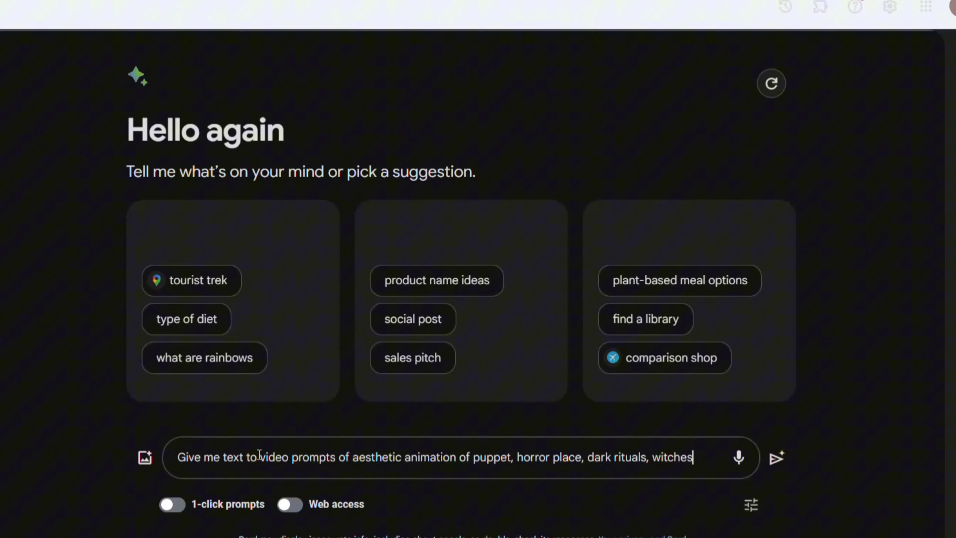
- Send Bard the puppet, horror-place and witches' ritual prompt request, then copy the Blood and Fire description
key(Return)
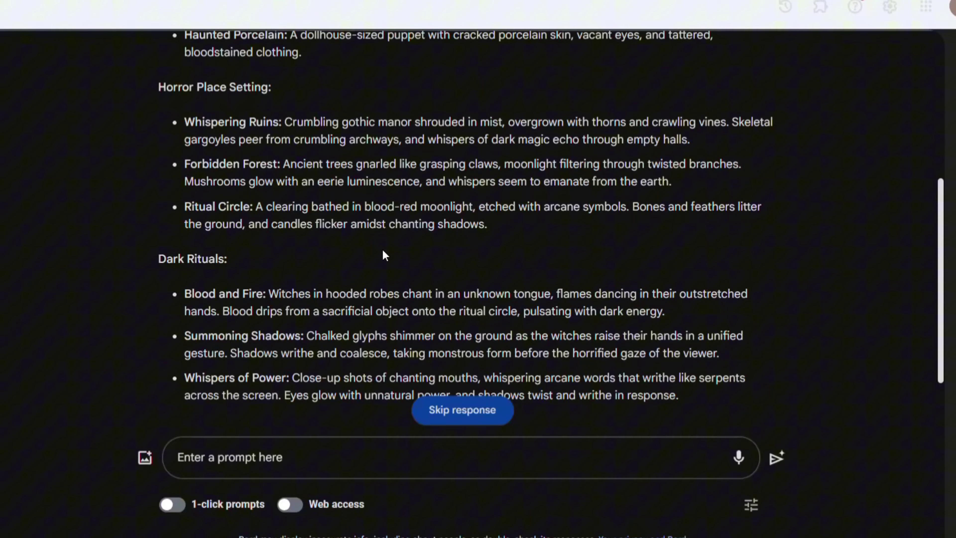
drag(268, 149, 664, 170)
right_click(645, 168)
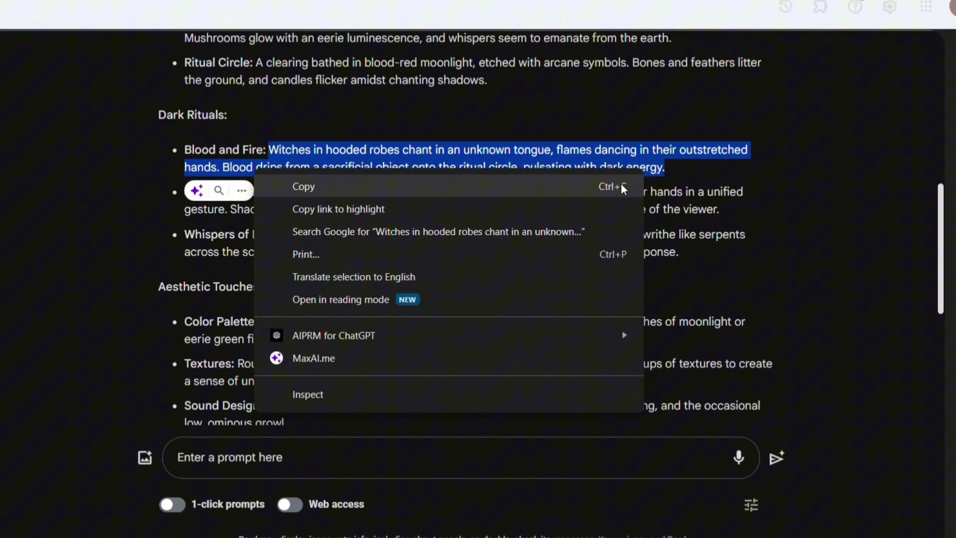
click(495, 187)
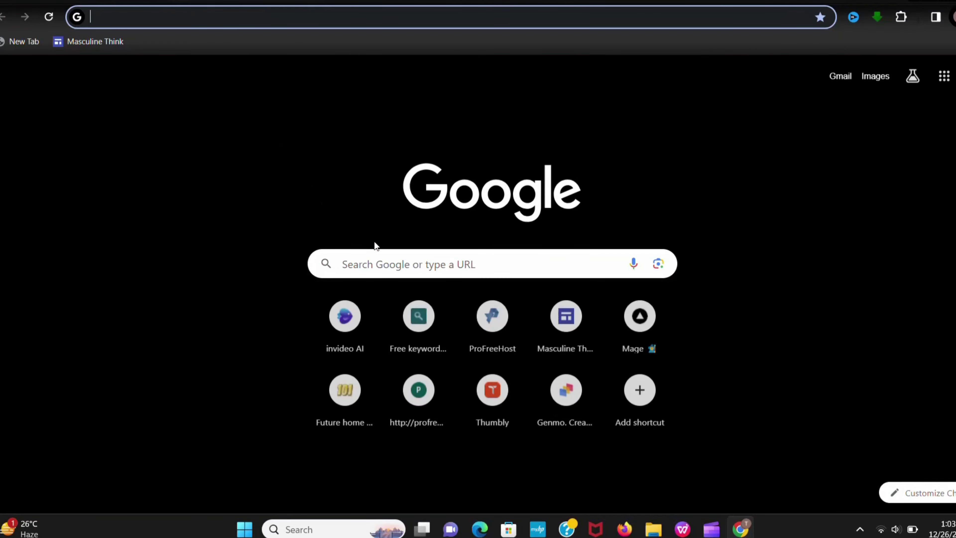
- Search Google for 'Genmo' and open the genmo.ai website
click(393, 259)
text(Genmo)
key(Return)
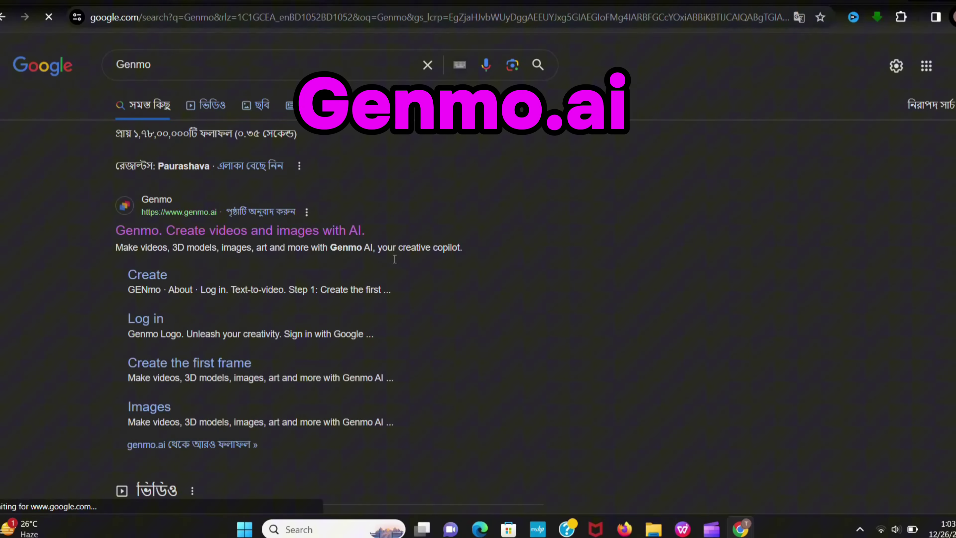
click(281, 235)
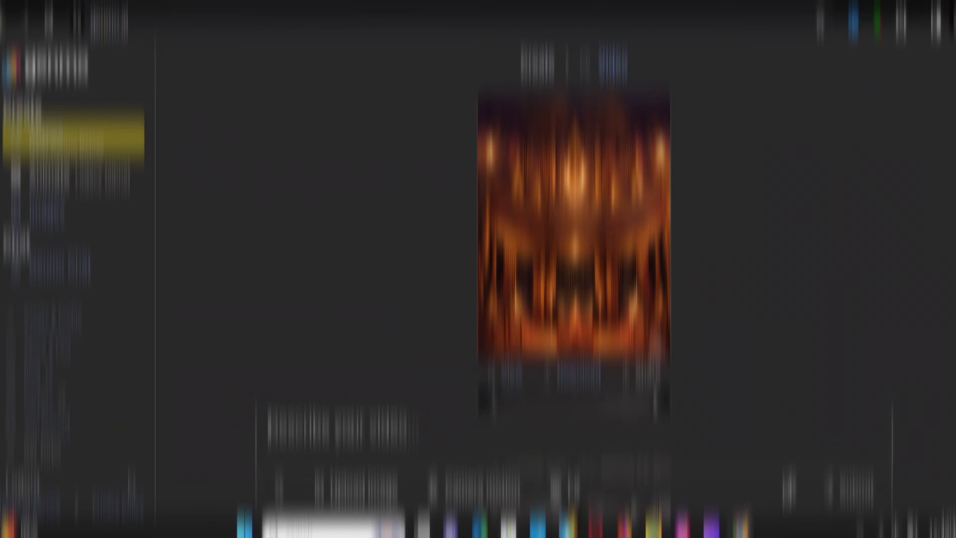
- Paste the Blood and Fire witches prompt into Genmo's prompt box and show the generation settings
right_click(352, 413)
click(400, 242)
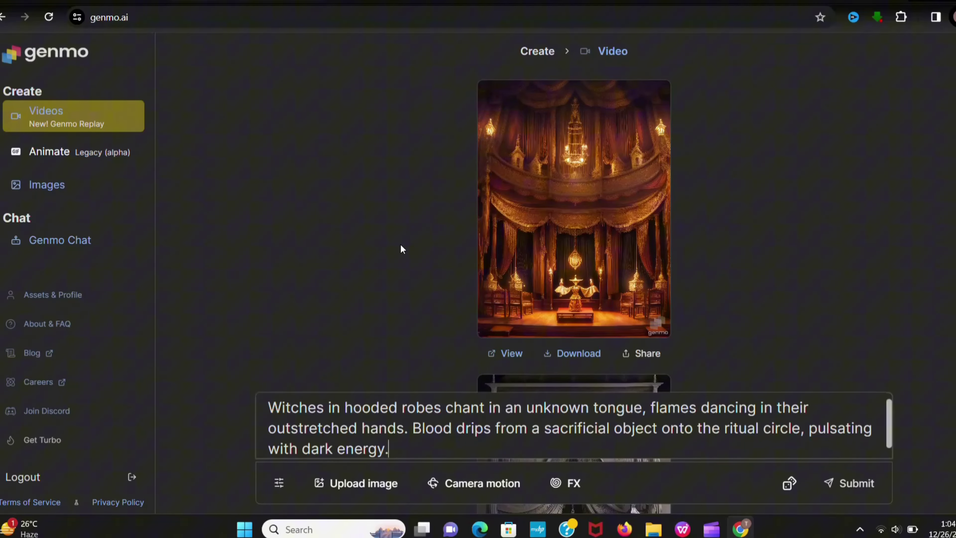
click(278, 484)
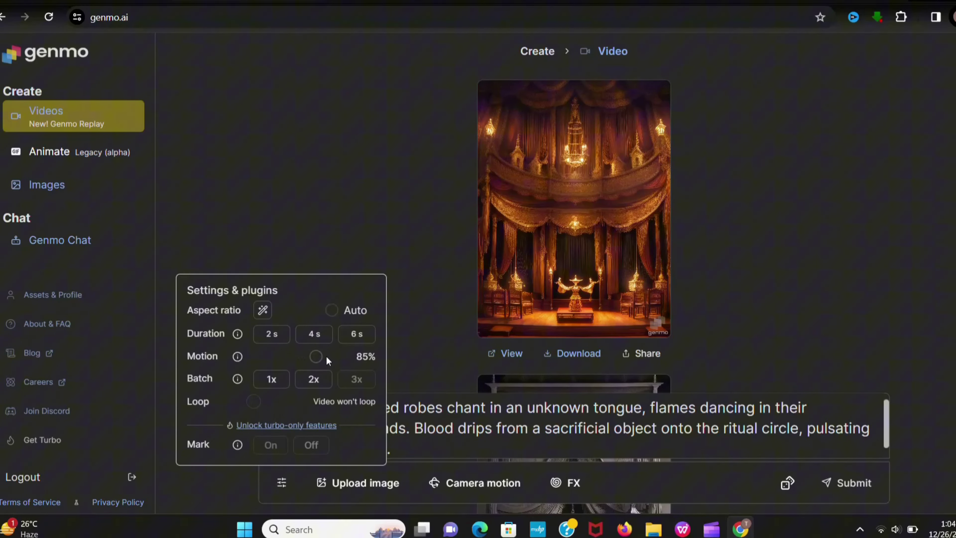
- Set motion strength to 81%, check camera motion, and submit the witch-ritual video
drag(343, 363, 338, 363)
drag(294, 357, 313, 354)
scroll(373, 433, down, 3)
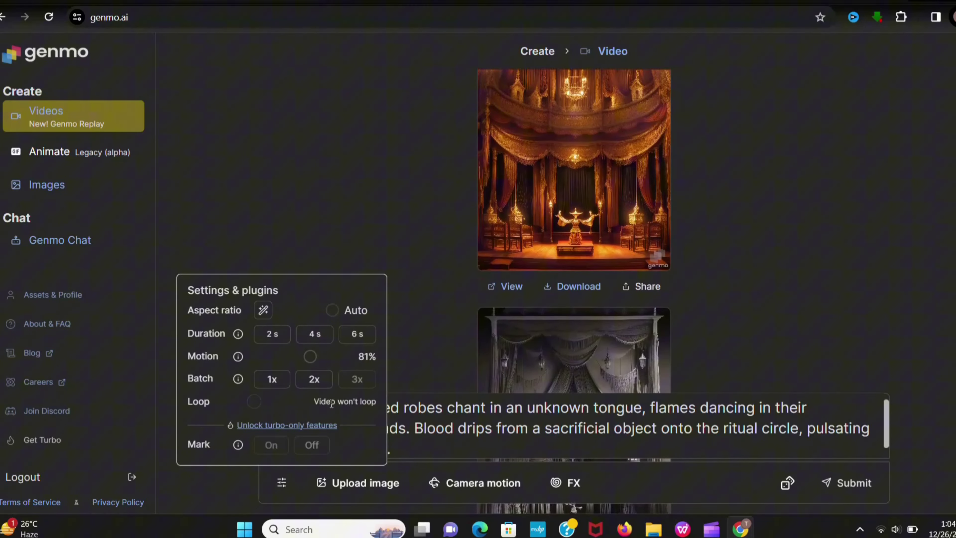
click(487, 485)
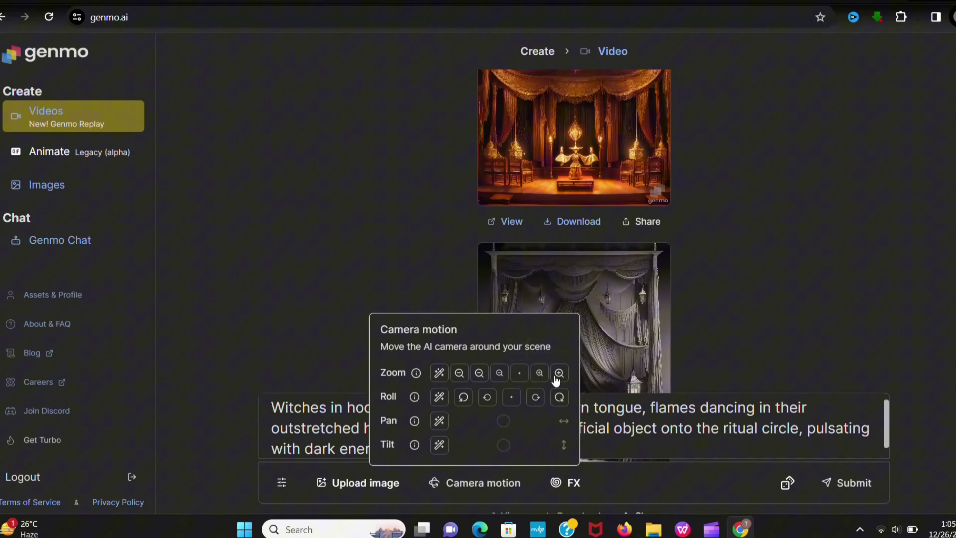
click(819, 496)
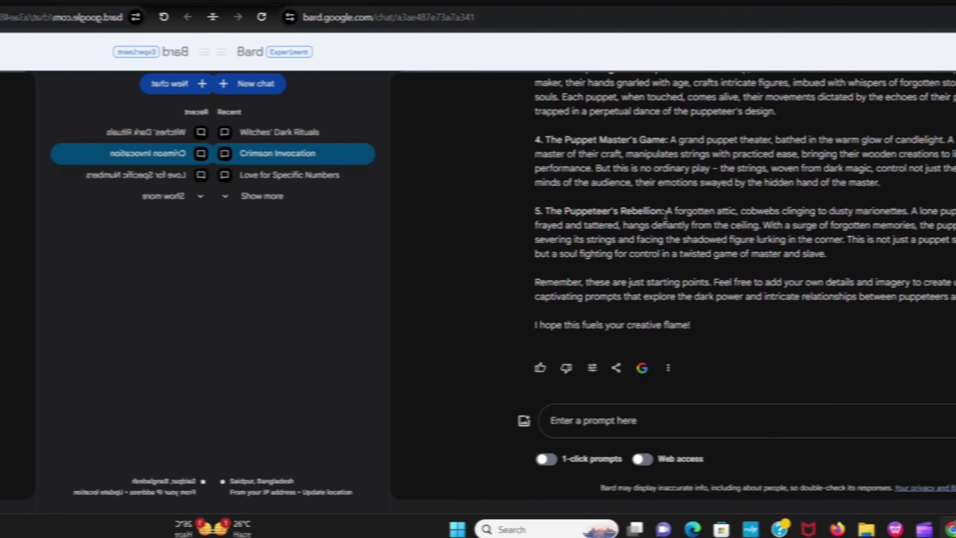
- Copy the Puppeteer's Rebellion prompt from Bard's answer
drag(453, 211, 628, 259)
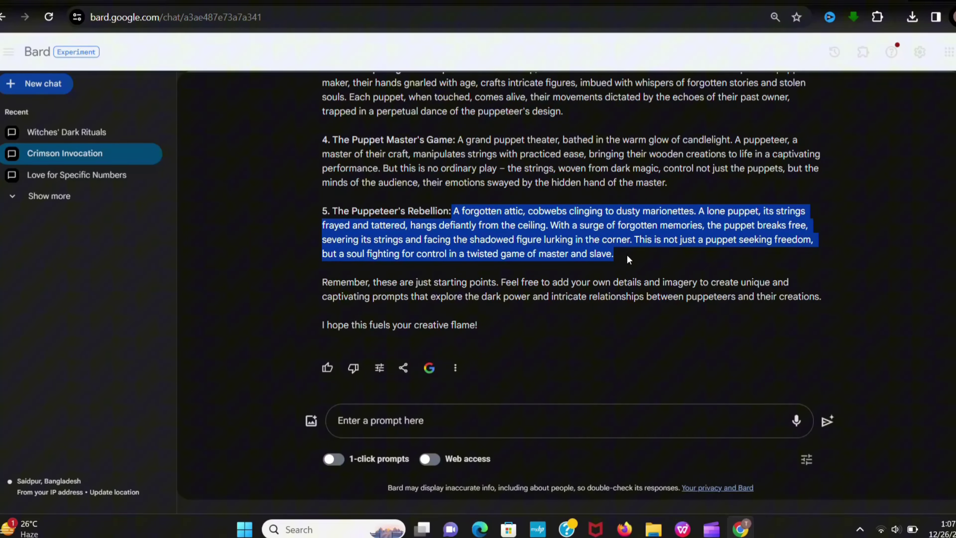
right_click(600, 242)
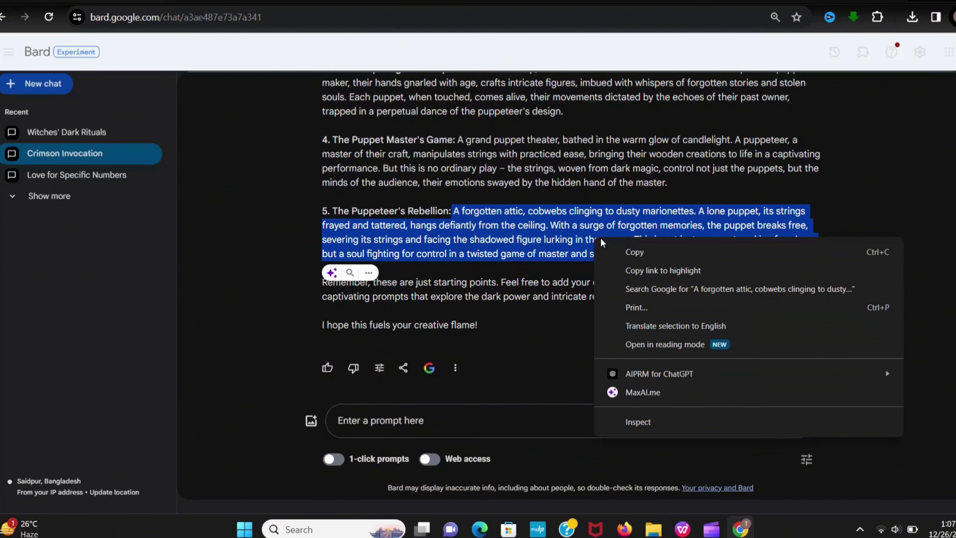
click(626, 252)
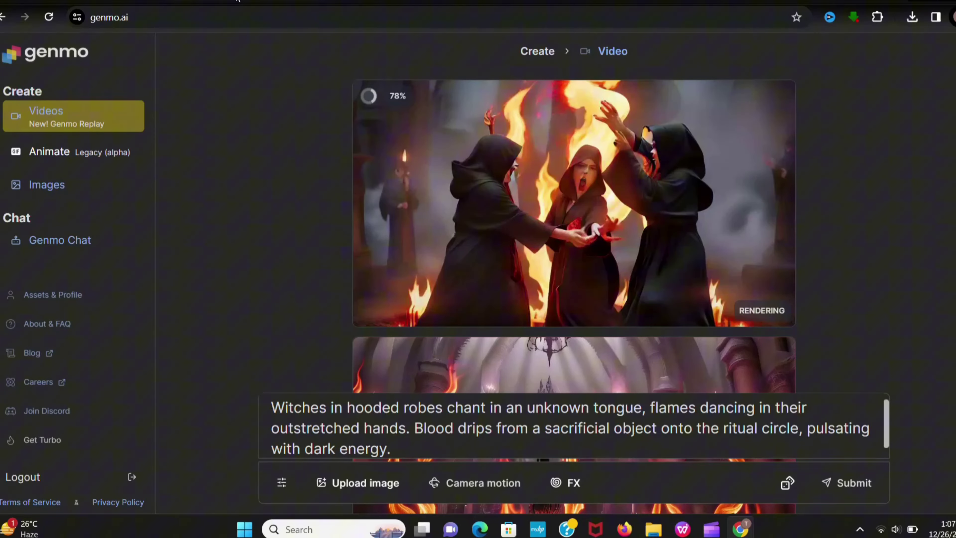
- Clear the old witch ritual prompt, then scroll through the profile gallery of generated clips
drag(392, 449, 264, 404)
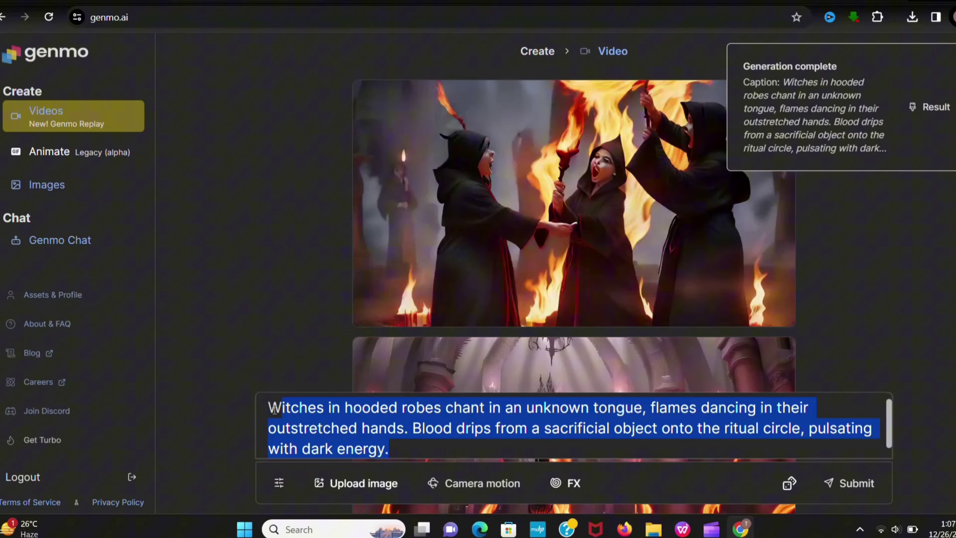
key(BackSpace)
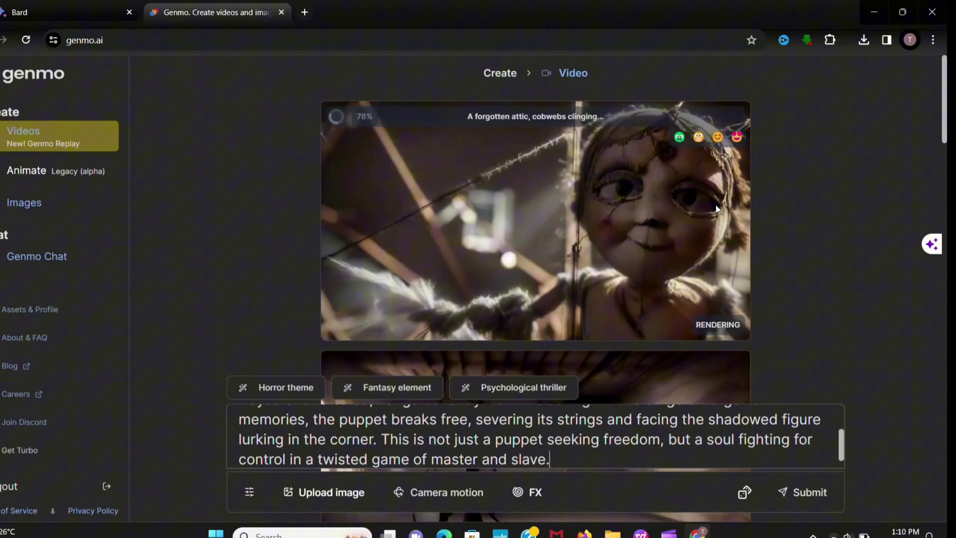
scroll(712, 206, down, 4)
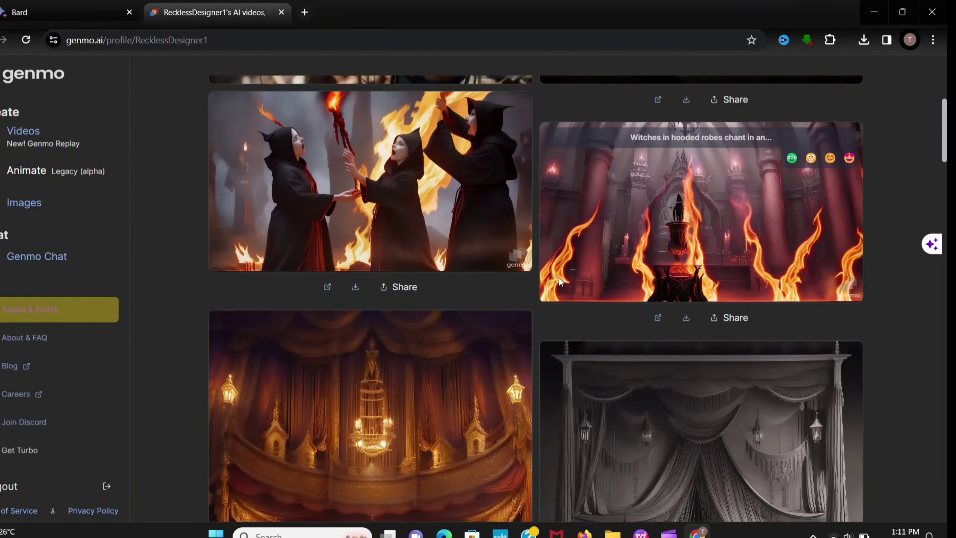
scroll(559, 281, down, 15)
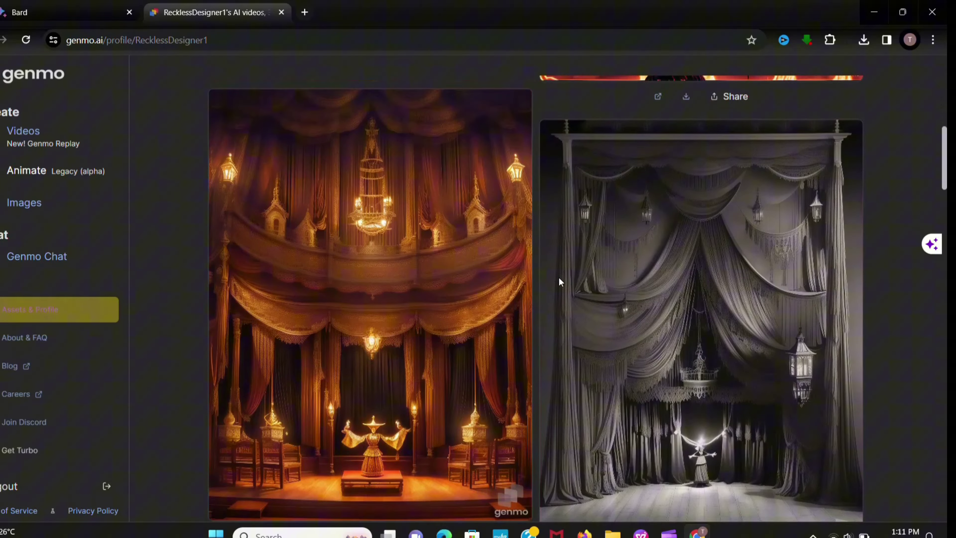
scroll(560, 281, down, 12)
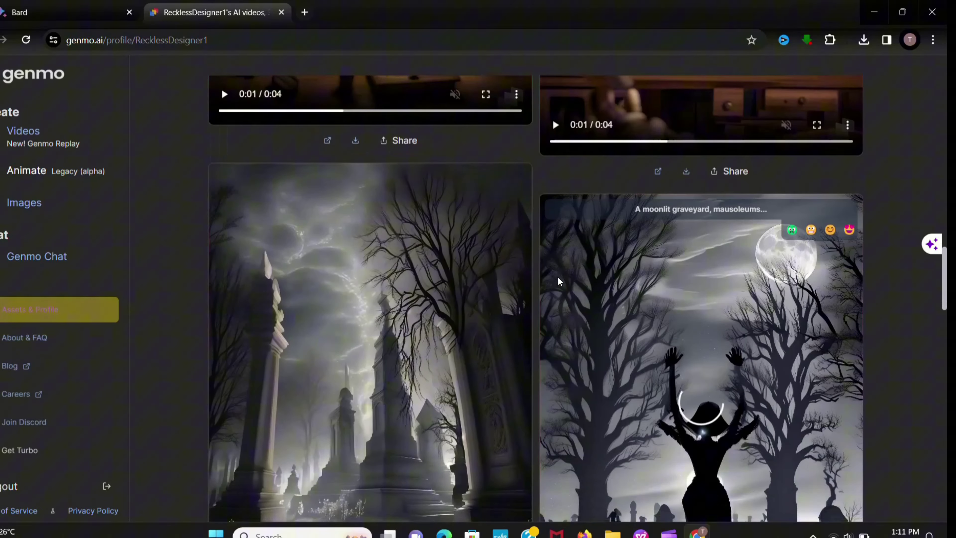
scroll(559, 279, down, 10)
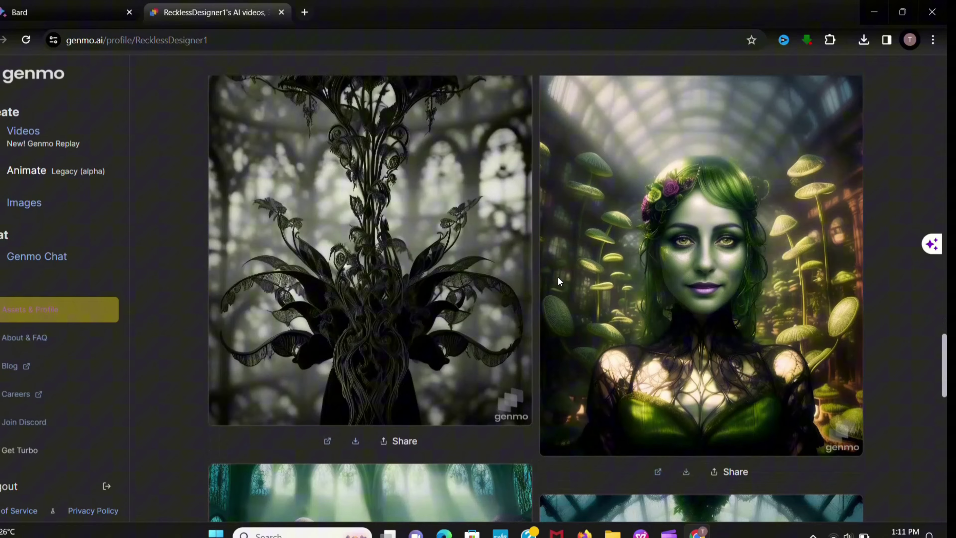
scroll(557, 276, down, 5)
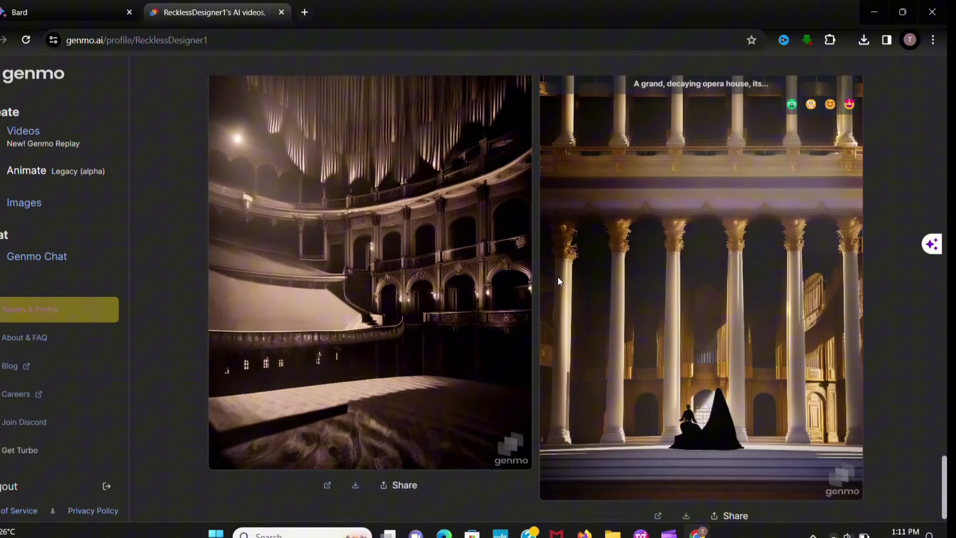
- Ask Bard for 18th-century romantic couple text-to-video prompts
key(alt+Left)
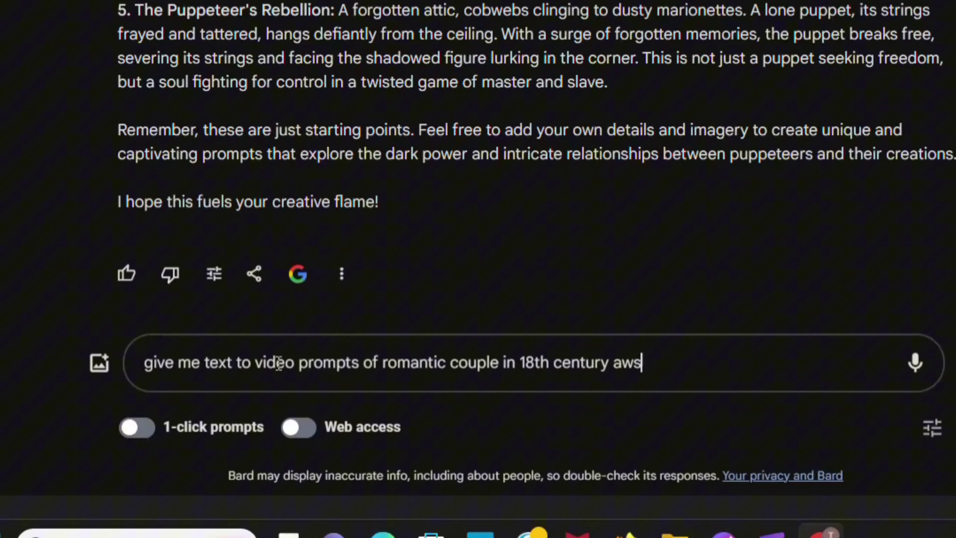
text(tic)
key(Return)
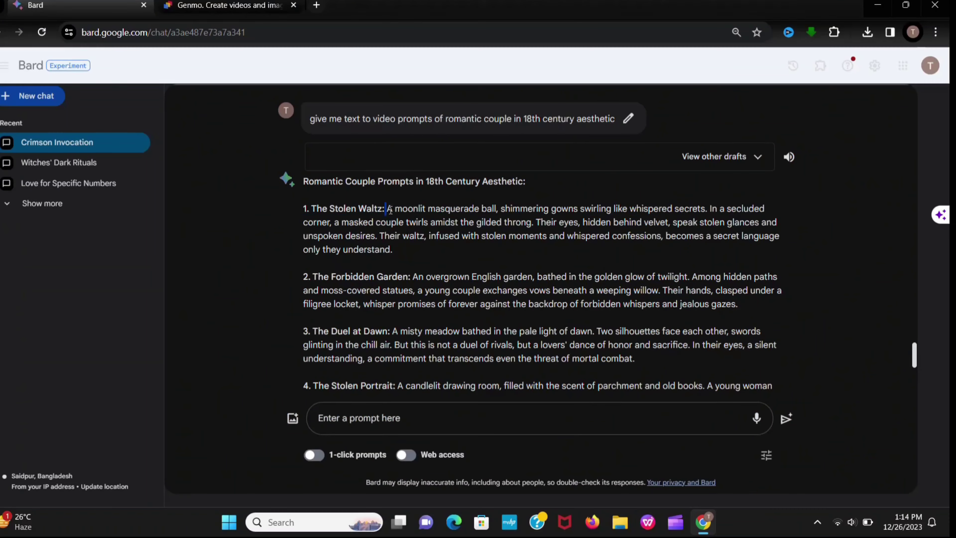
- Copy The Stolen Waltz description from Bard's reply
drag(321, 165, 352, 223)
right_click(411, 228)
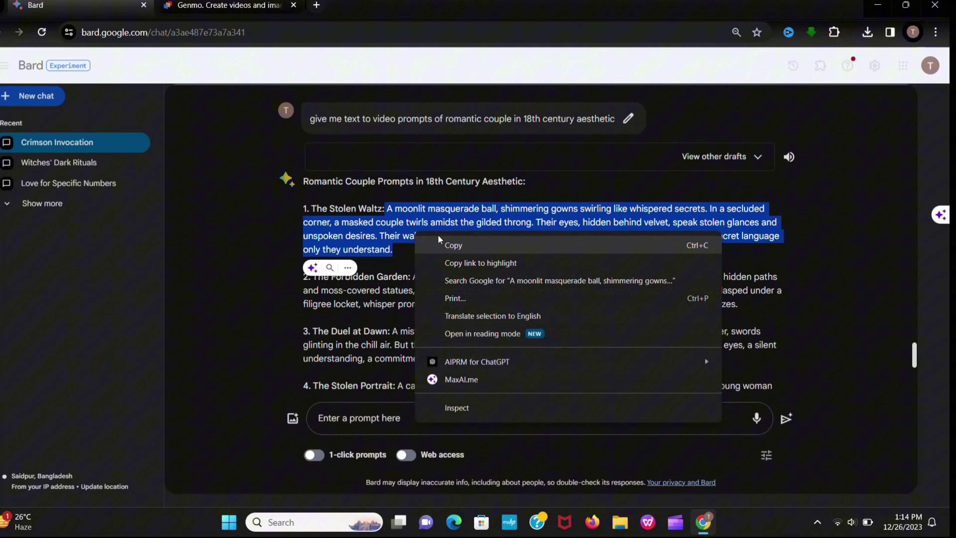
click(459, 246)
- Back in Genmo, clear the forgotten-attic puppet prompt from the prompt box
click(222, 5)
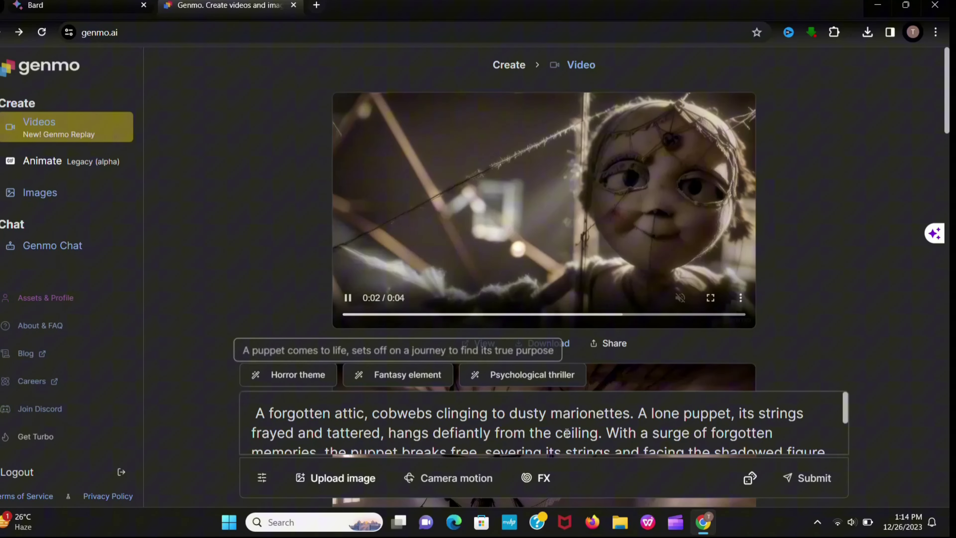
scroll(593, 442, down, 3)
key(ctrl+a)
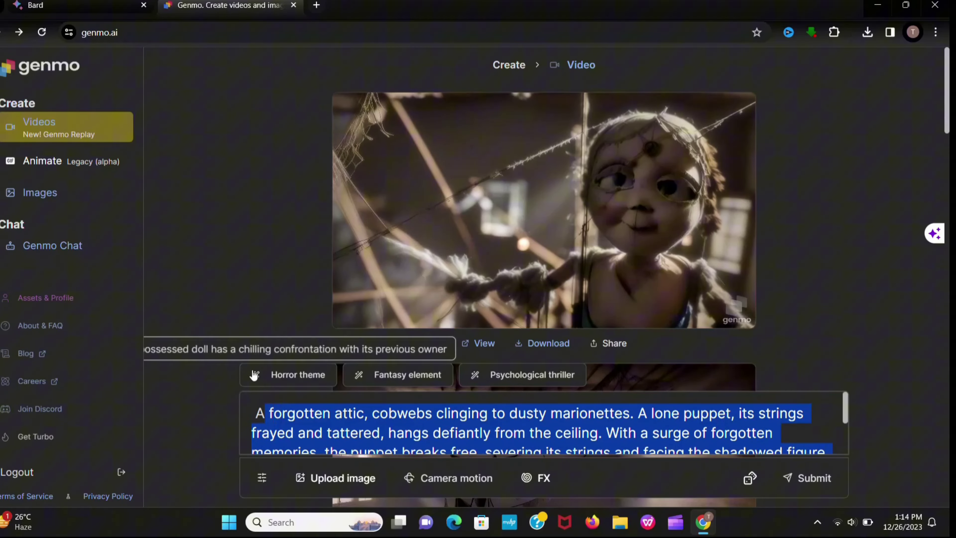
key(BackSpace)
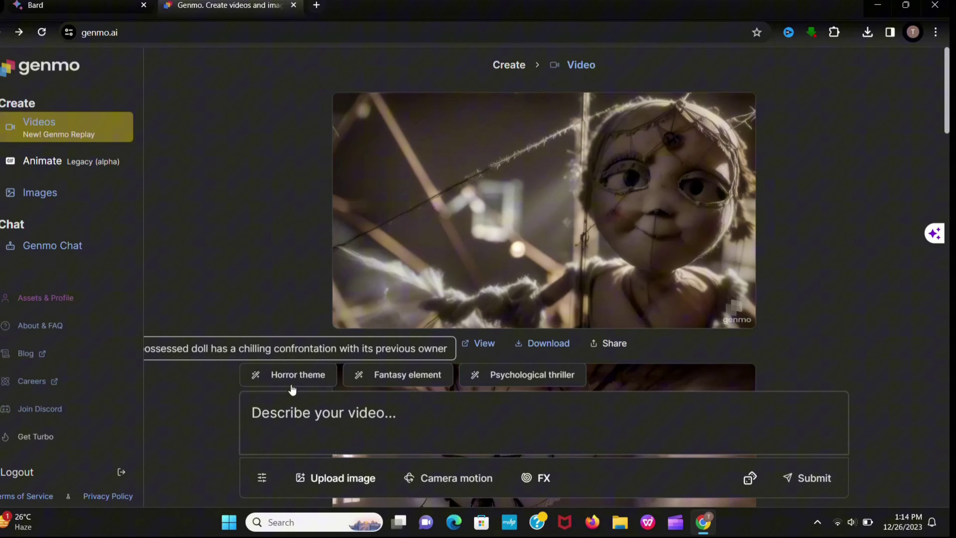
- Paste The Stolen Waltz description as the prompt and submit it to generate a video
right_click(310, 407)
click(377, 249)
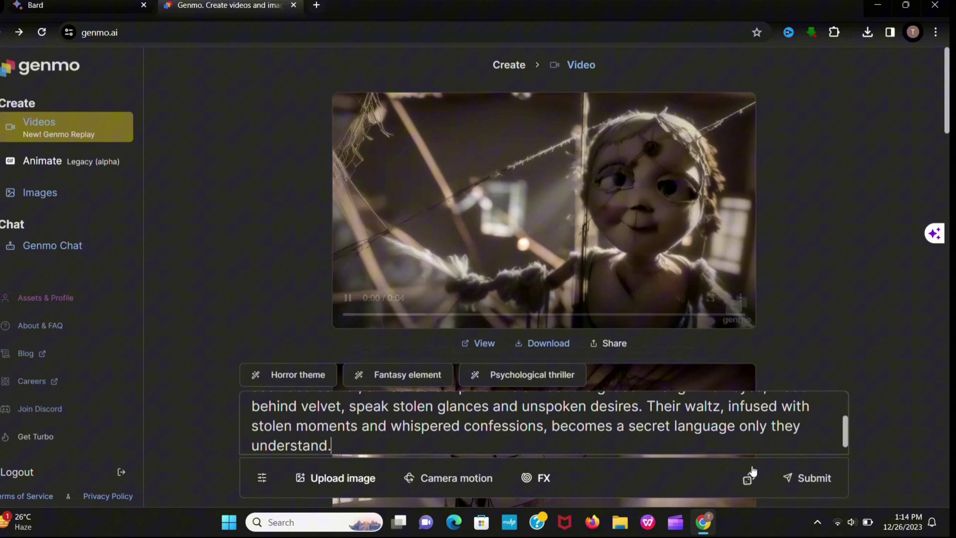
click(810, 478)
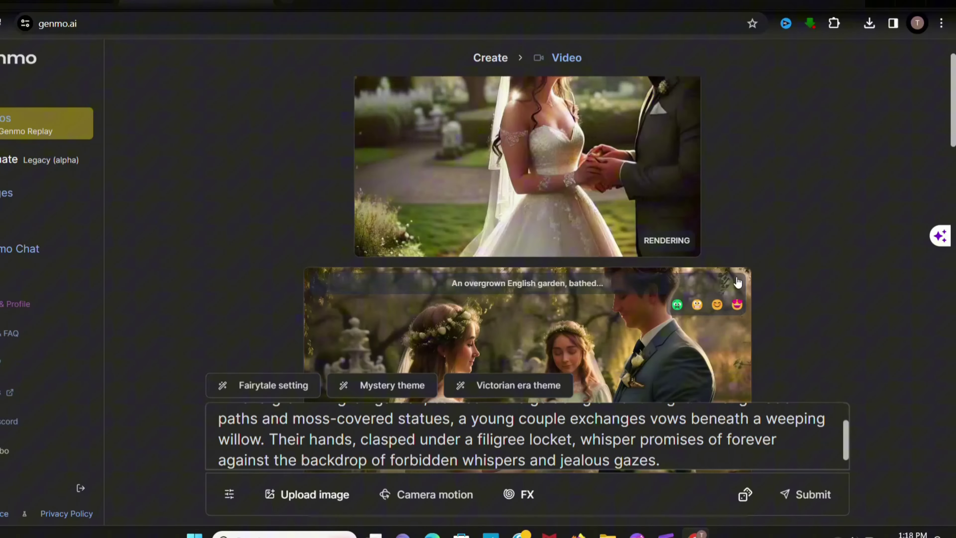
scroll(733, 273, down, 5)
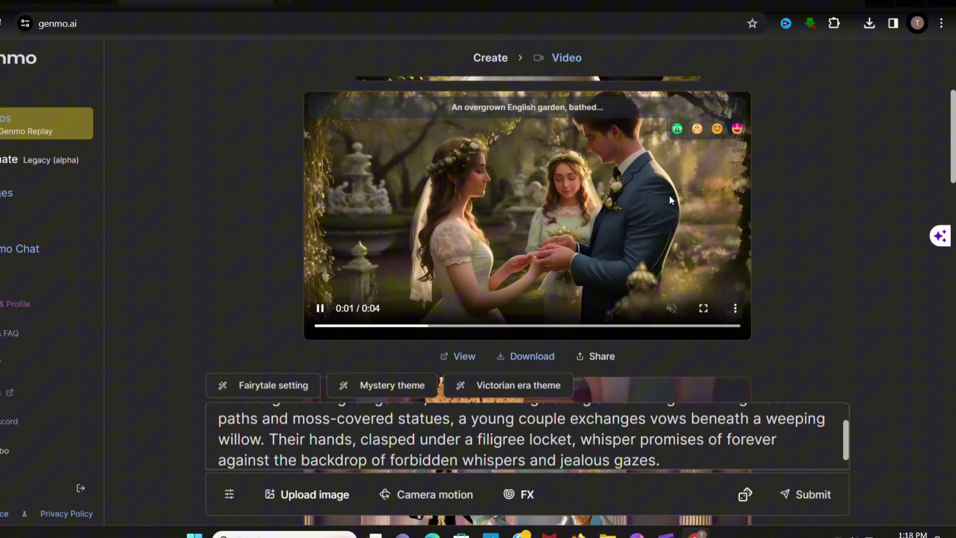